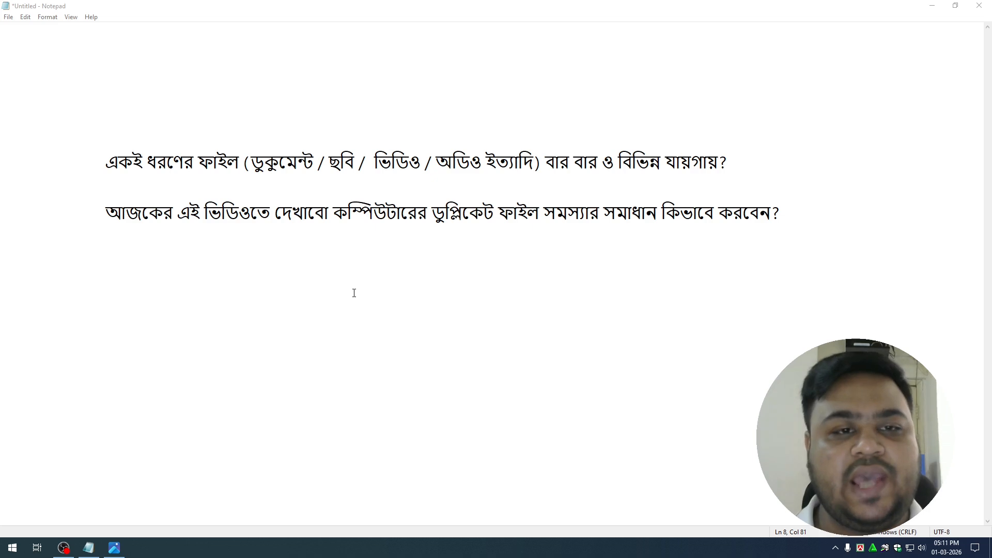
left_click(265, 171)
left_click_drag(244, 164, 392, 164)
left_click(486, 164)
left_click_drag(487, 164, 432, 164)
left_click(520, 164)
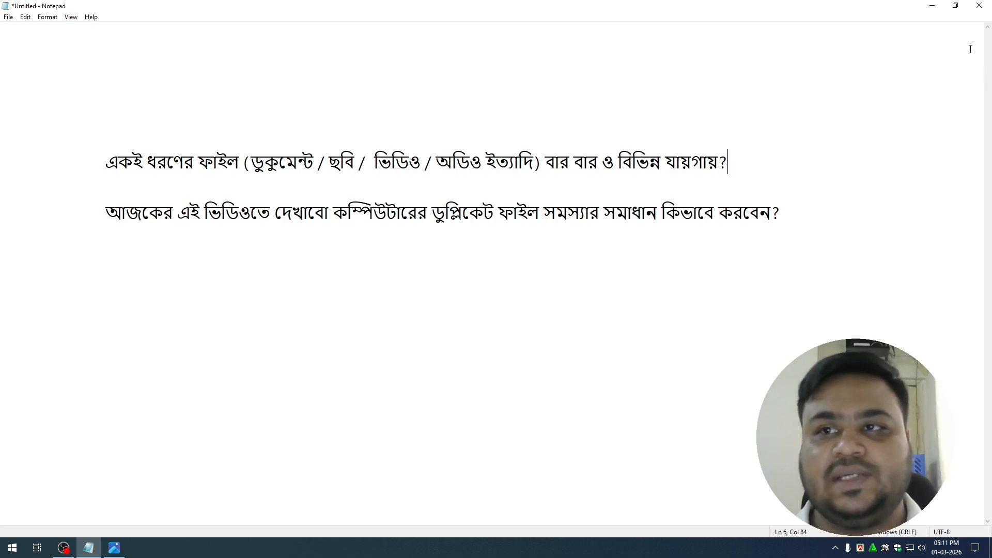
Switch from Notepad to Google Chrome and search the web for "dup scout".
left_click(930, 5)
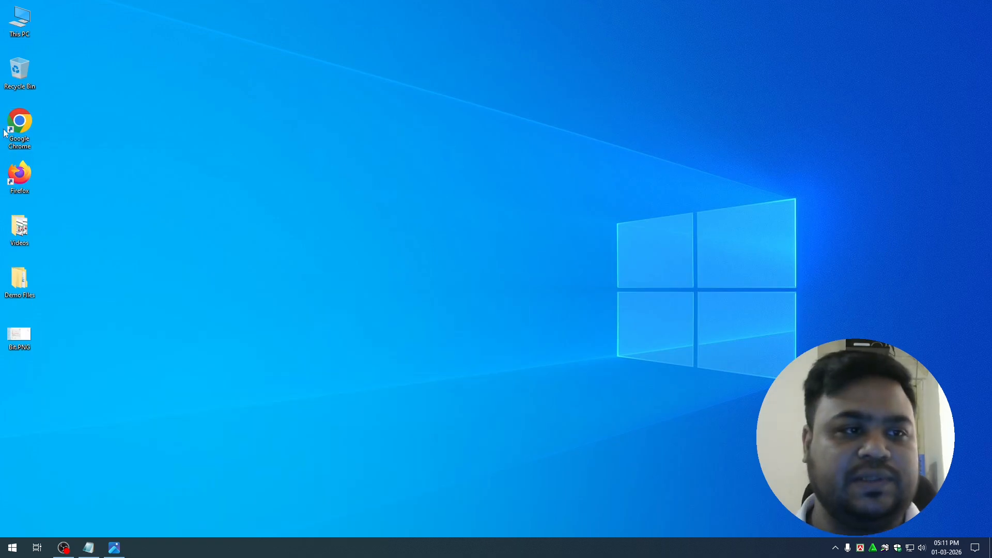
double_click(18, 121)
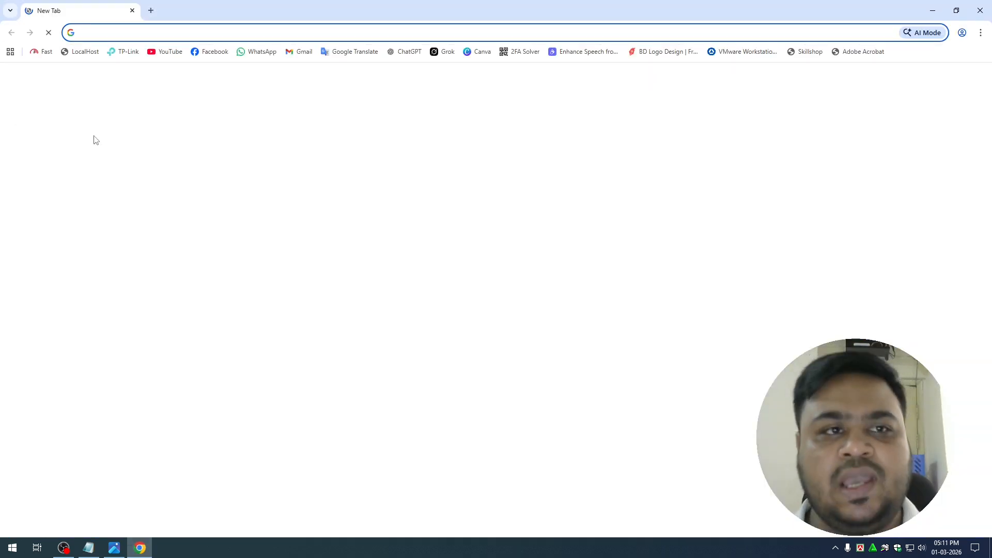
type("dup")
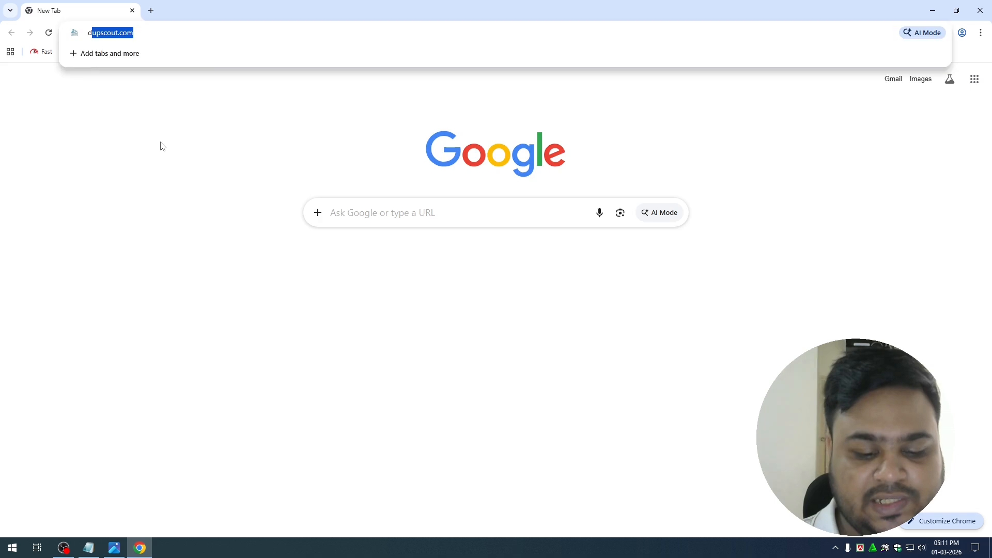
type(" scou")
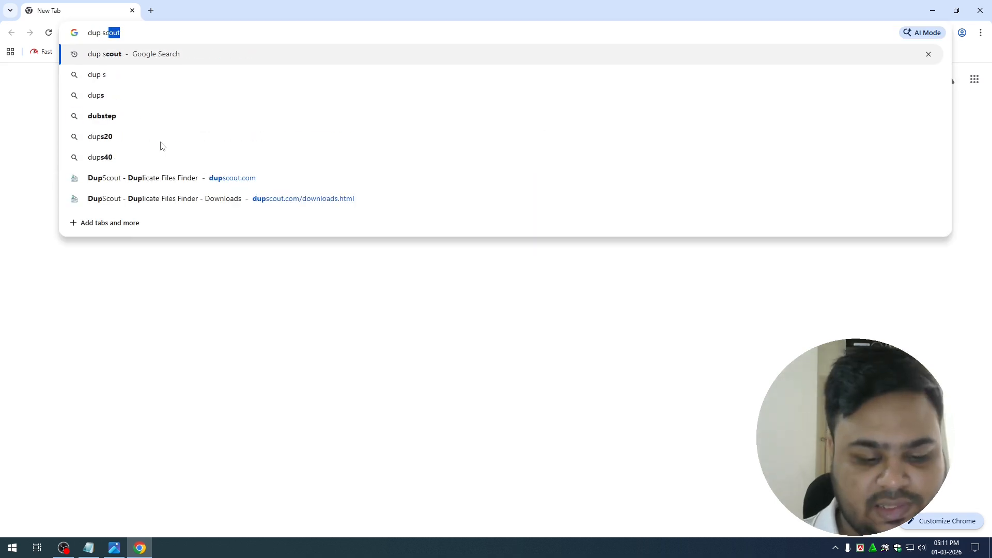
type("t")
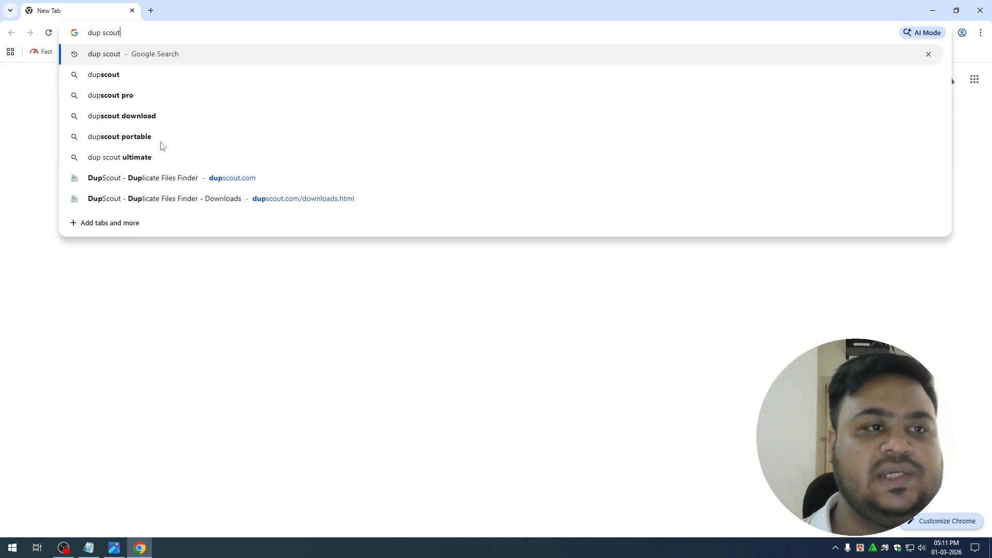
key("Return")
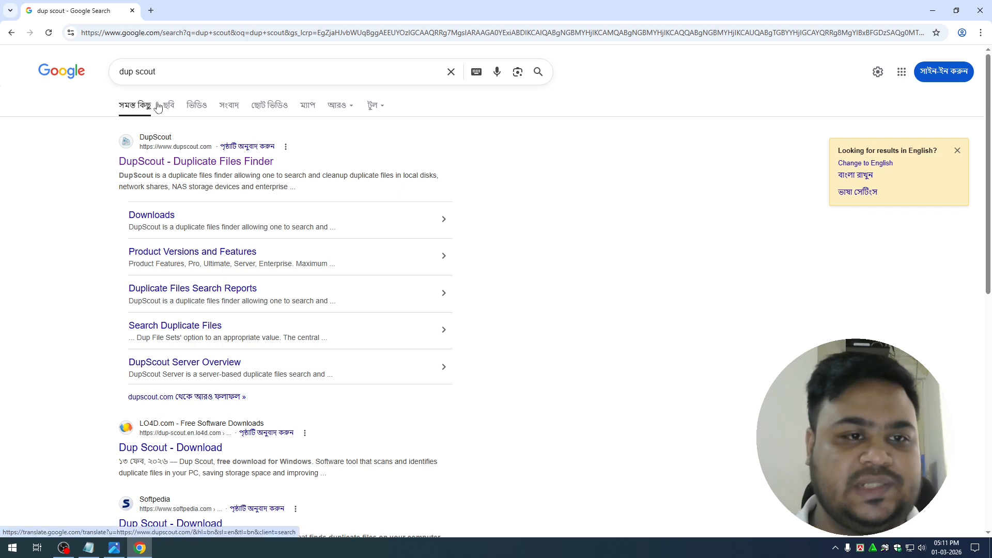
Open the DupScout website's downloads page and check the Windows 64-bit and 32-bit download options.
left_click(202, 163)
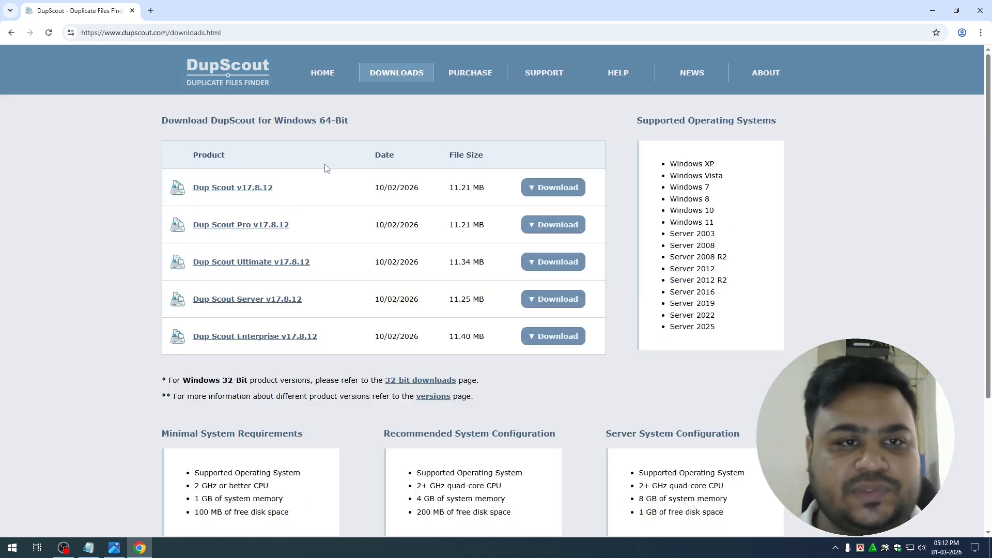
left_click_drag(167, 119, 275, 127)
left_click_drag(183, 381, 242, 380)
left_click(246, 380)
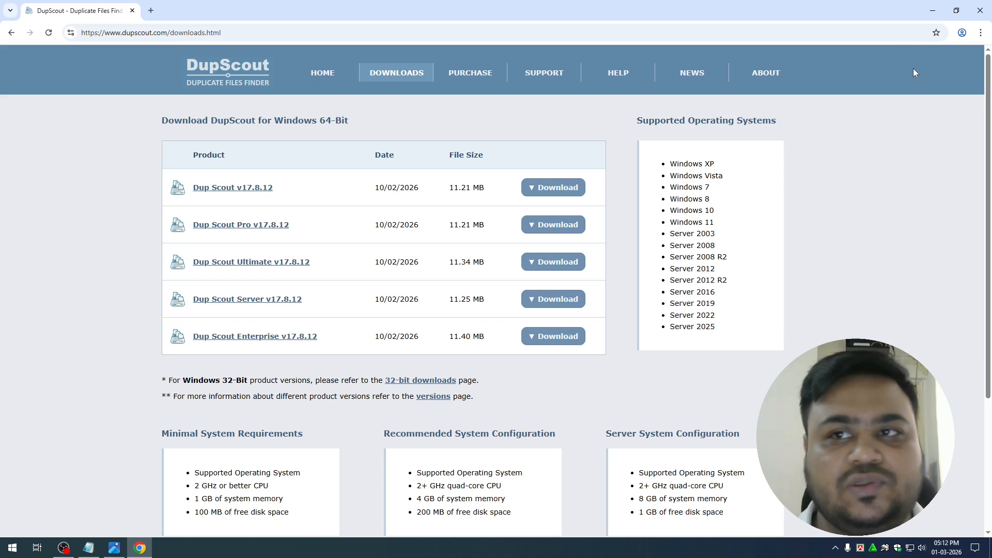
Switch to the desktop and open the properties of This PC to check the Windows system type.
left_click(924, 11)
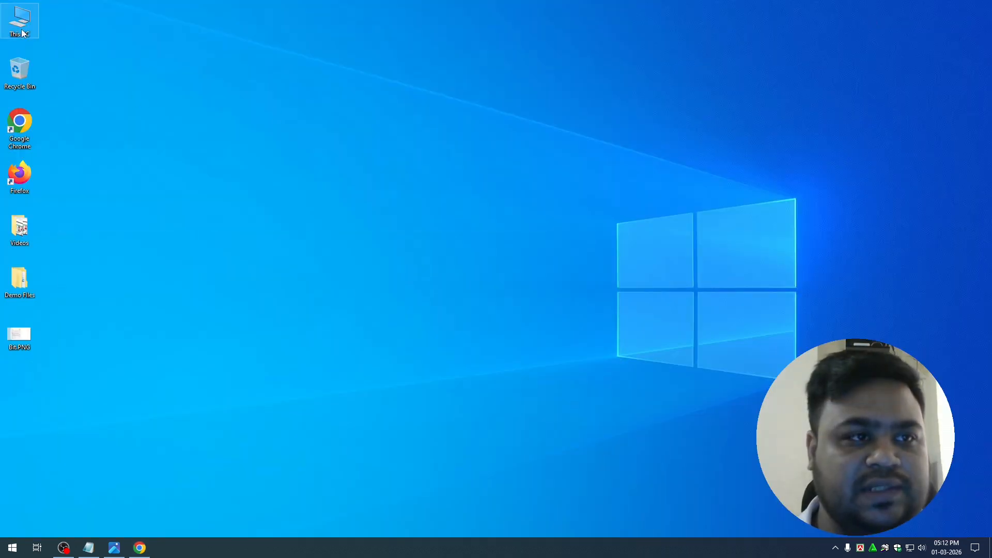
right_click(26, 24)
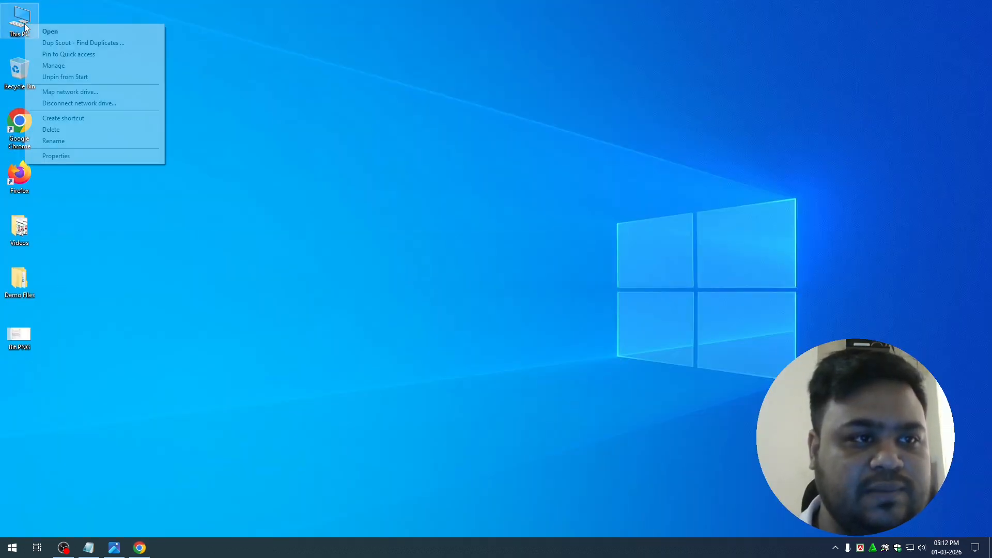
left_click(55, 156)
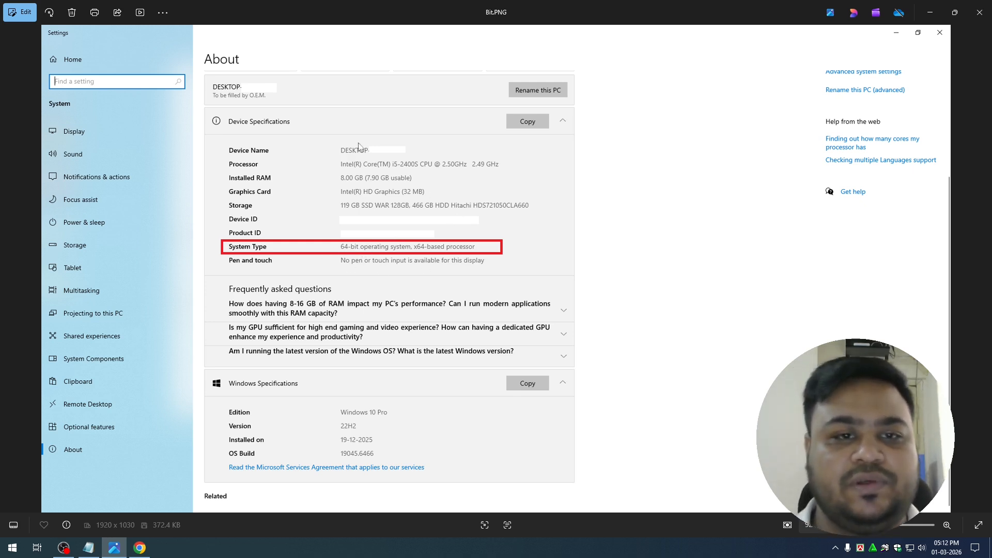
left_click(979, 12)
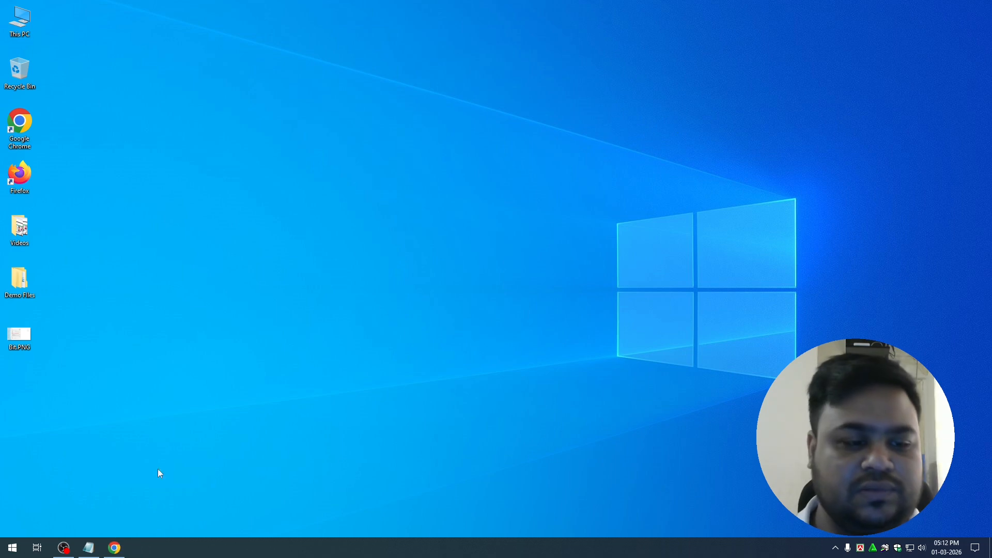
Return to the DupScout downloads page in Chrome and examine the listed product editions and the Dup Scout release date.
left_click(115, 549)
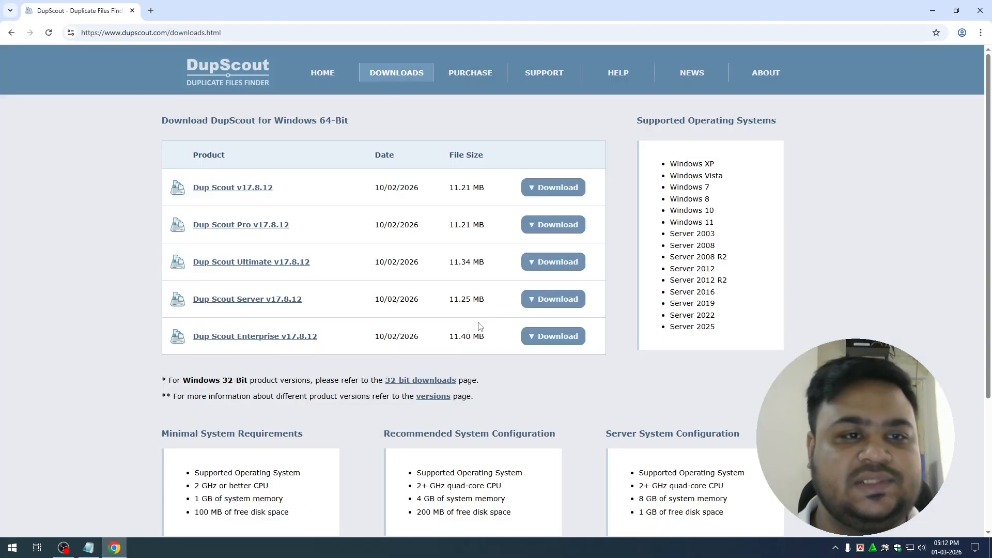
left_click(355, 127)
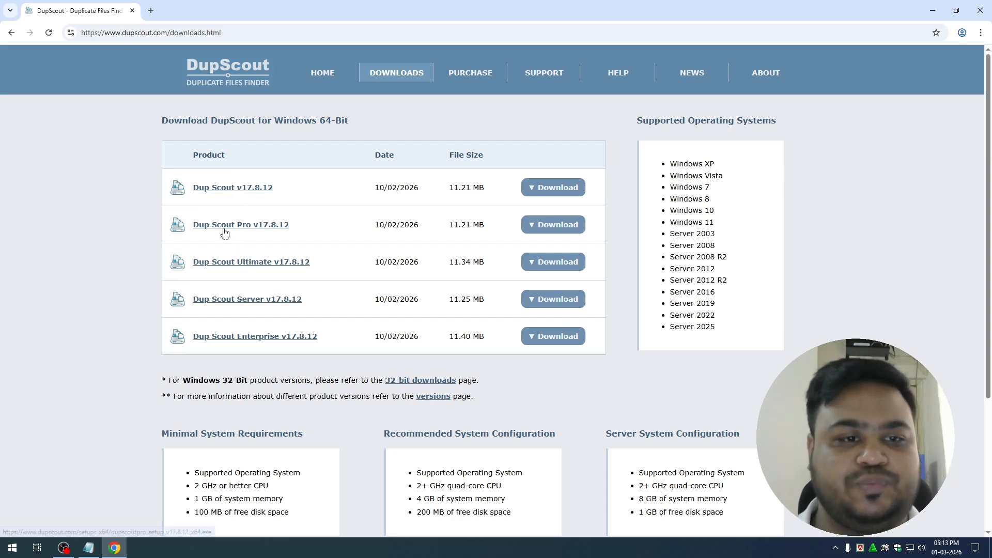
left_click_drag(391, 339, 175, 232)
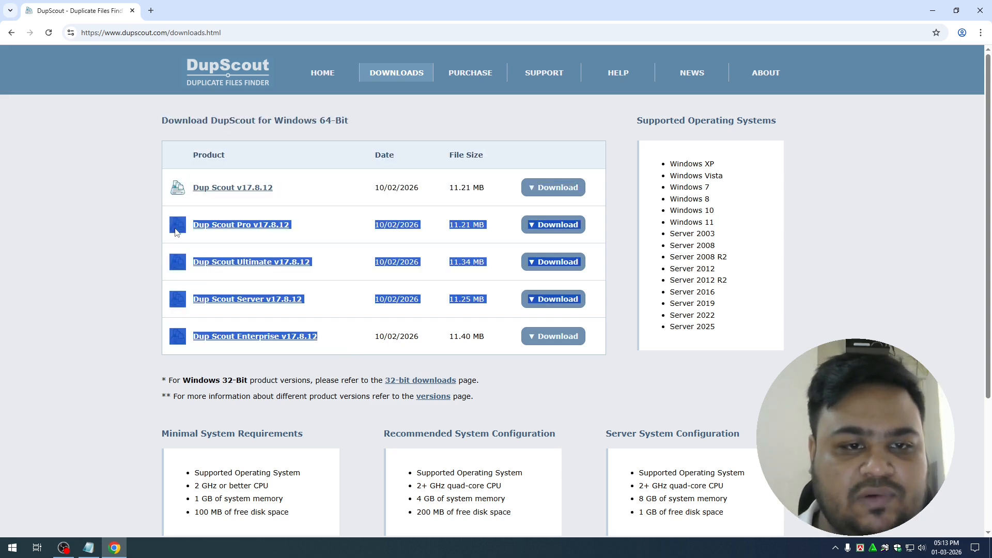
left_click(297, 200)
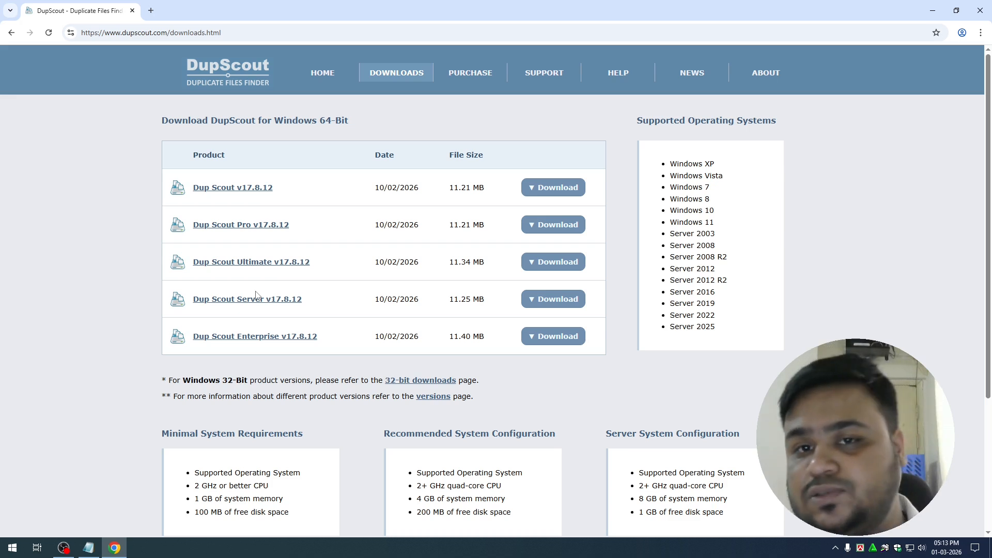
left_click_drag(376, 188, 428, 189)
left_click(428, 188)
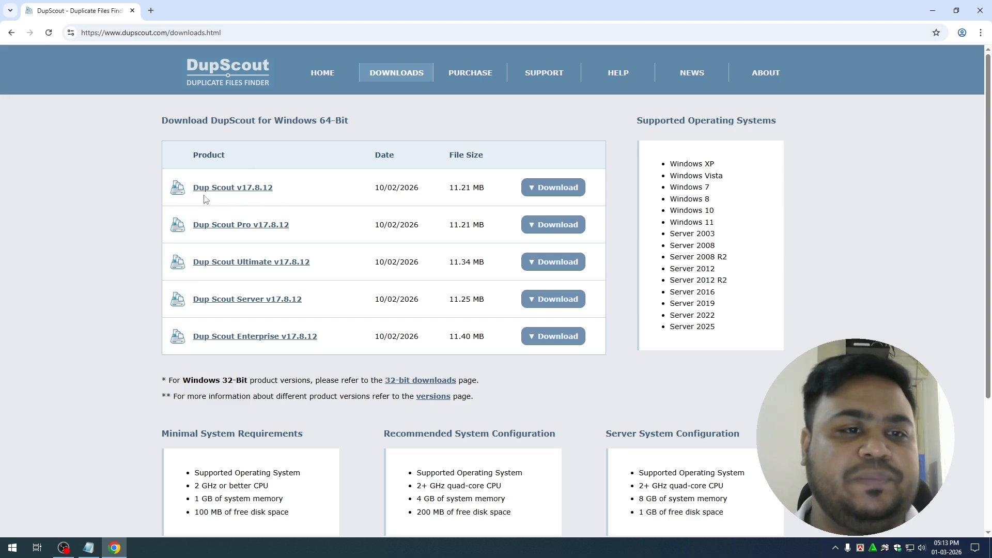
Download the 64-bit Dup Scout v17.8.12 installer and remove the older PNG entry from the full download history.
left_click(562, 194)
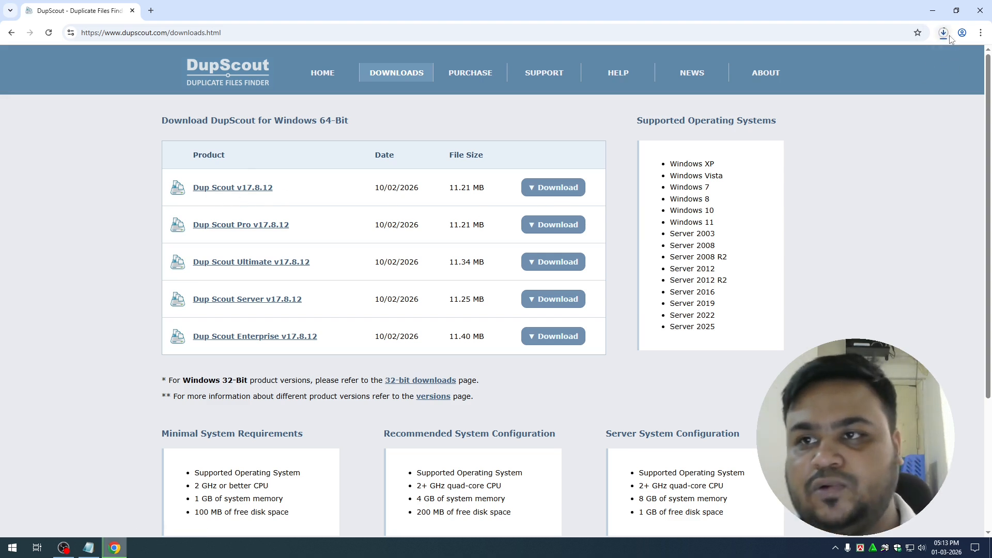
left_click(945, 35)
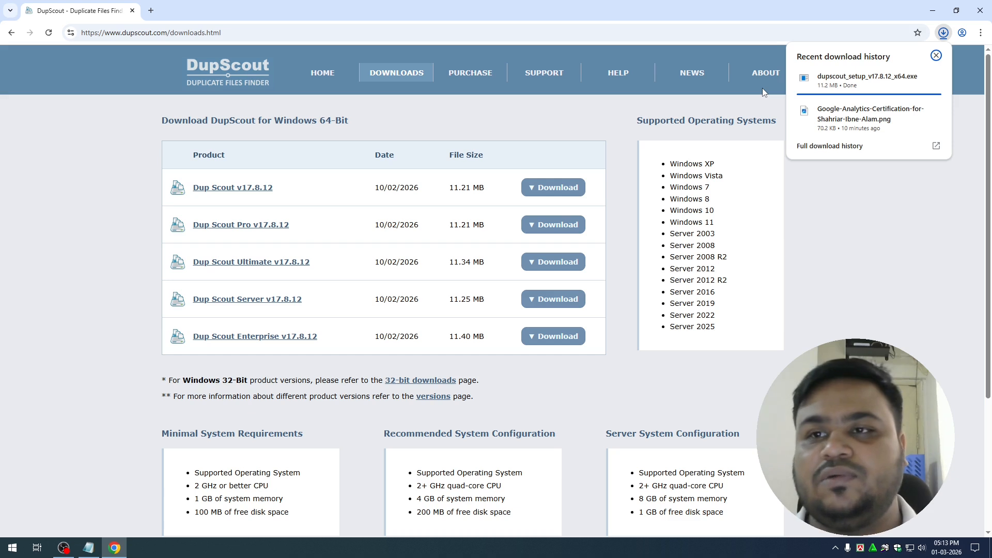
left_click(829, 146)
left_click(657, 206)
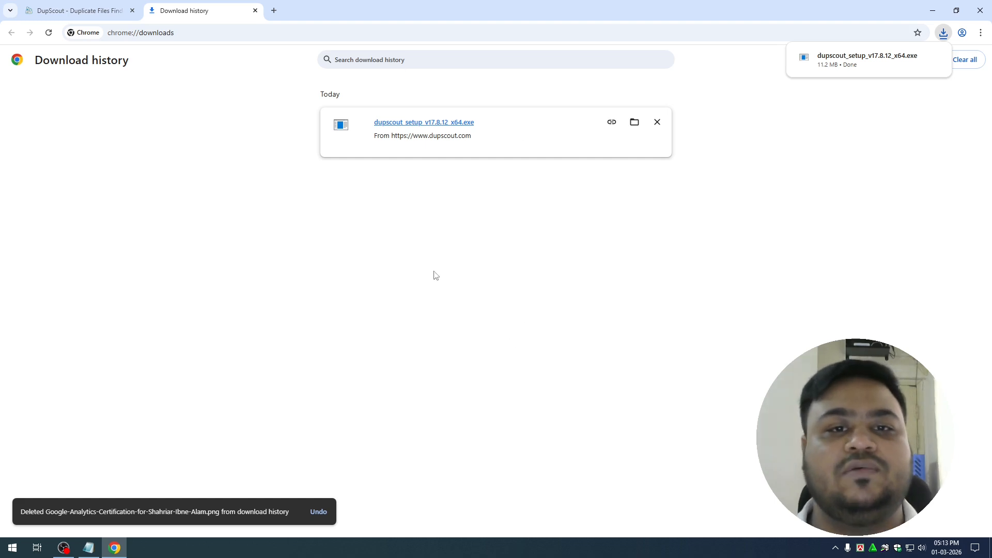
Locate the dupscout_setup_v17.8.12_x64.exe installer in the Downloads folder in File Explorer, then close the folder and refresh the desktop.
left_click(933, 11)
double_click(20, 20)
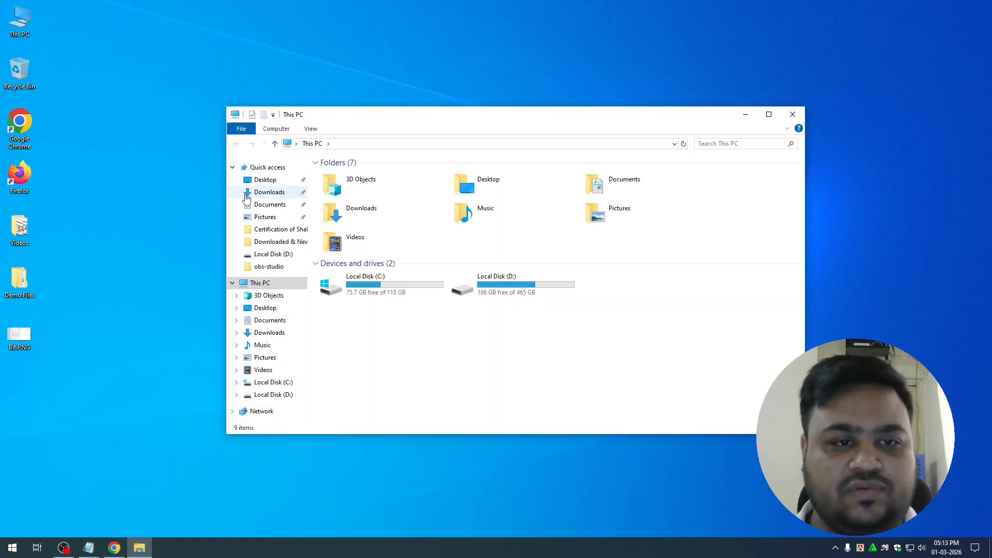
left_click(288, 196)
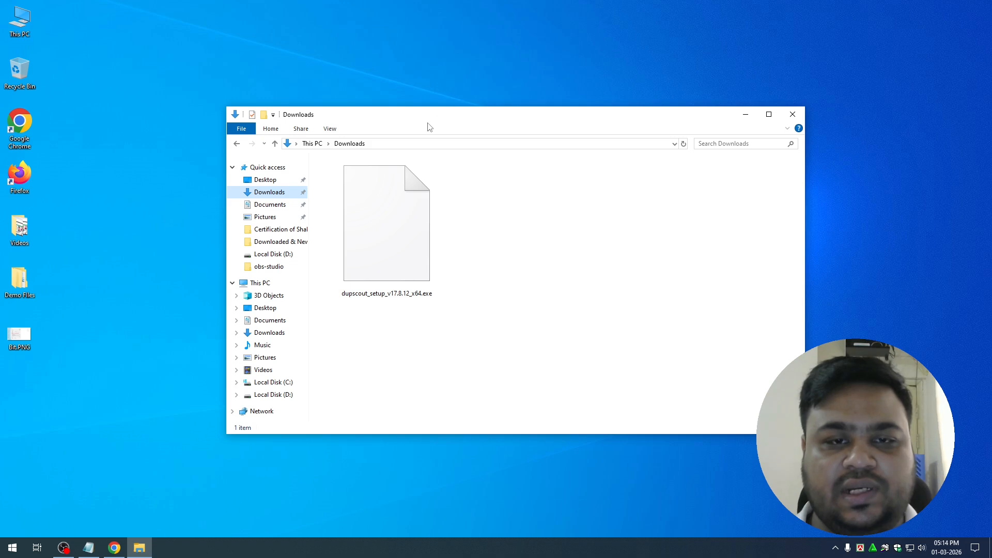
left_click_drag(429, 118, 438, 62)
right_click(544, 205)
left_click(566, 243)
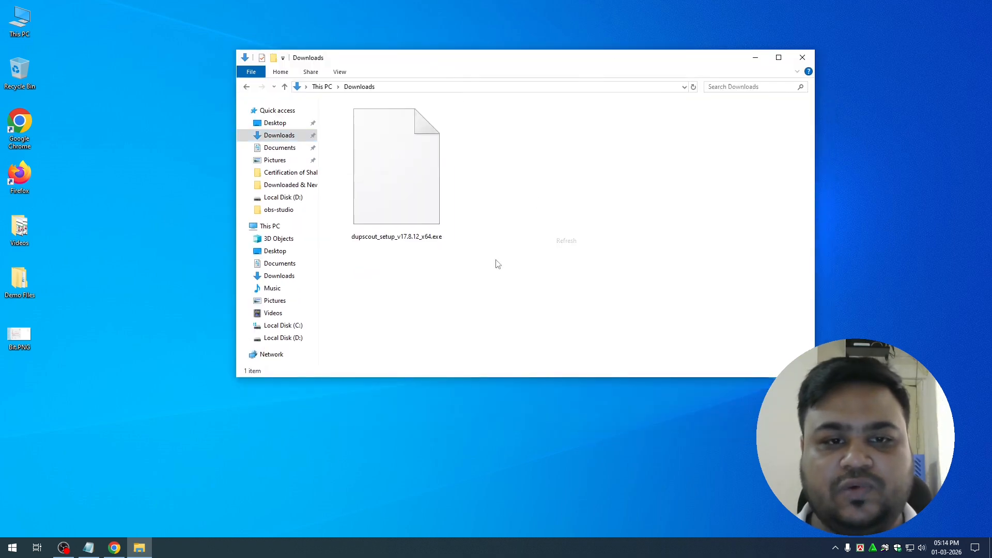
left_click(416, 173)
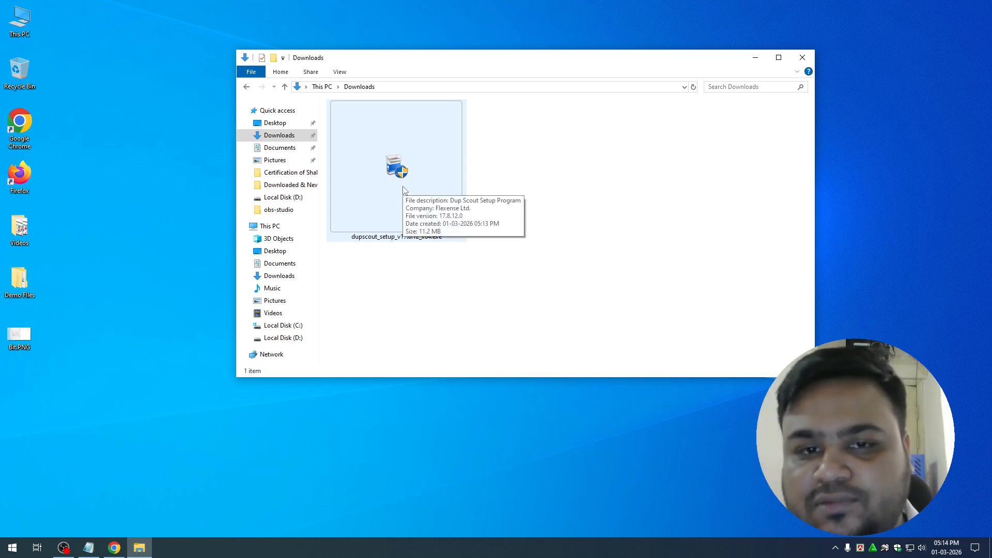
left_click(455, 249)
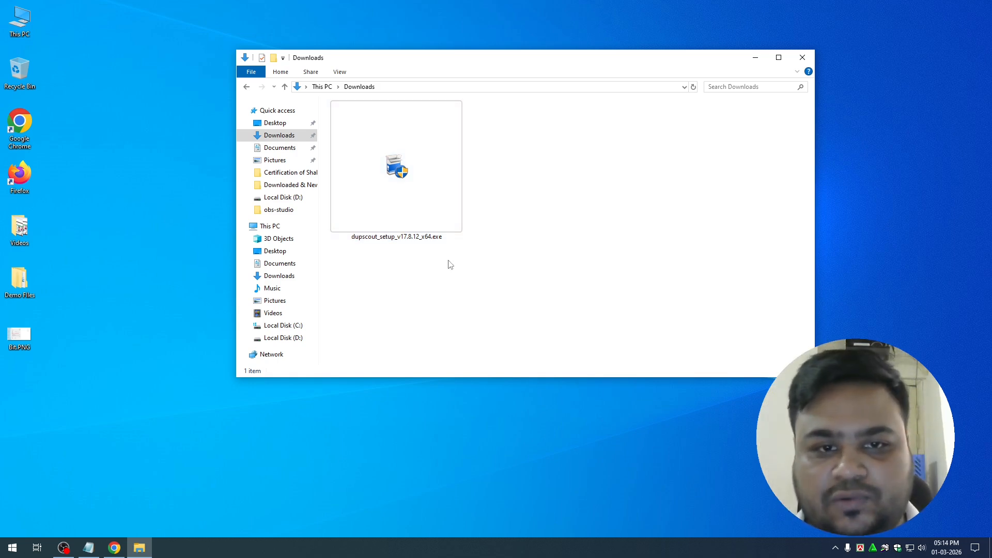
left_click(802, 57)
right_click(531, 152)
left_click(567, 184)
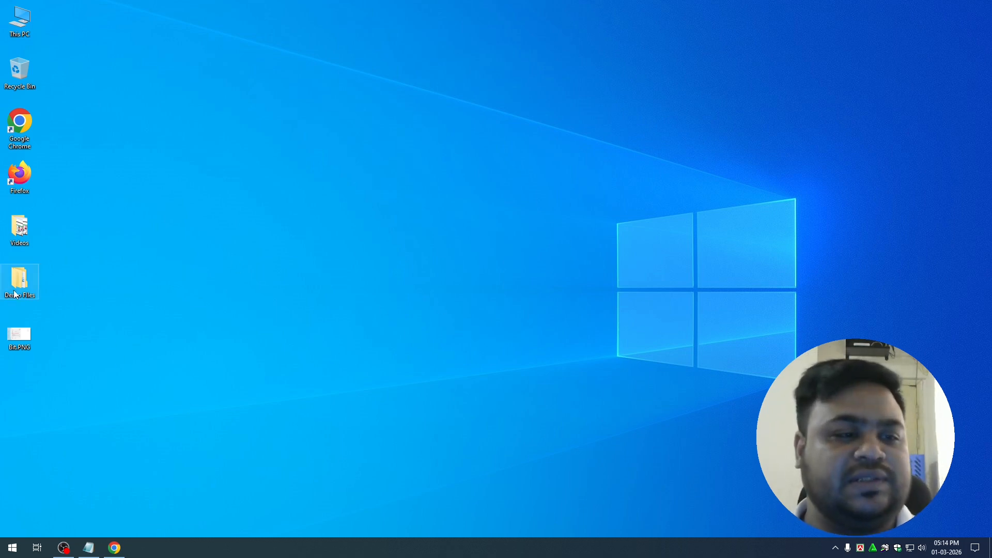
Check that Local Disk (D:) in This PC offers the Dup Scout - Find Duplicates command, then close the window.
double_click(19, 20)
left_click(495, 227)
right_click(495, 228)
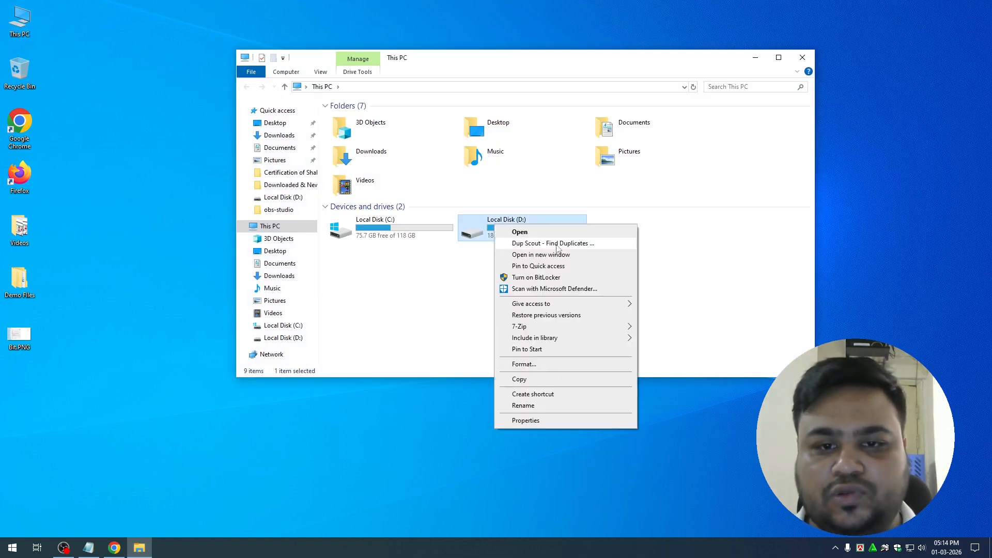
left_click(802, 57)
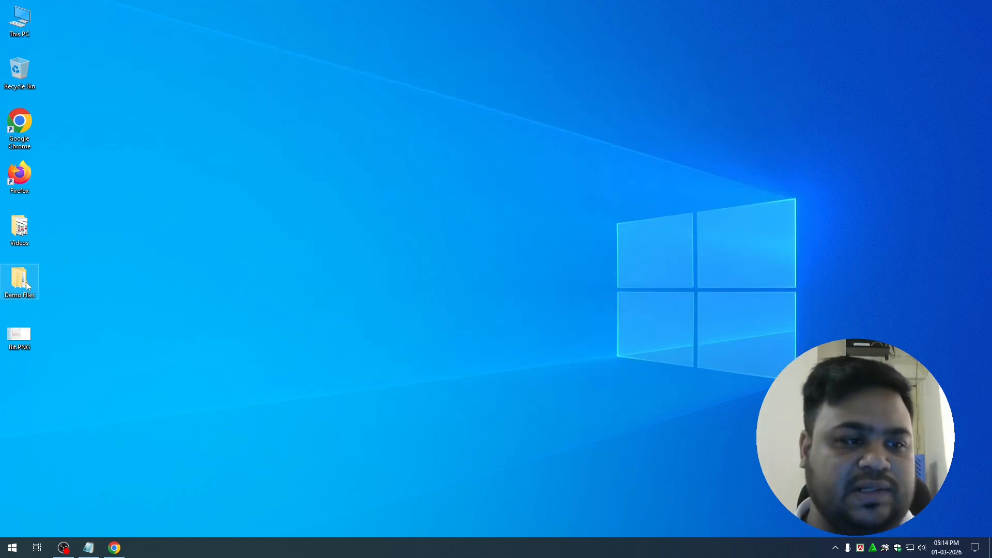
Examine the image copies in the Demo 2 and Demo 3 subfolders of Demo Files, then return to the desktop.
double_click(26, 281)
left_click(354, 108)
double_click(354, 106)
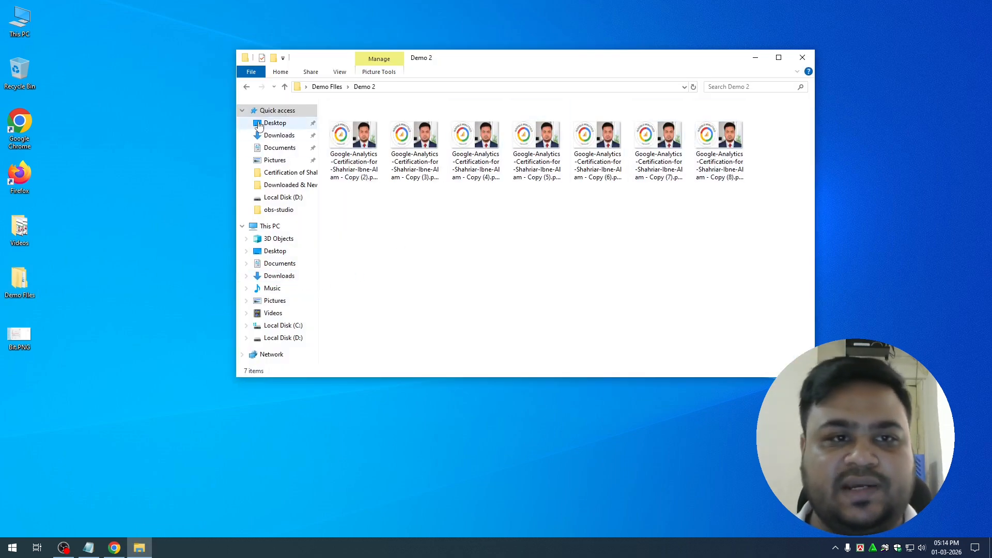
left_click(248, 86)
double_click(348, 117)
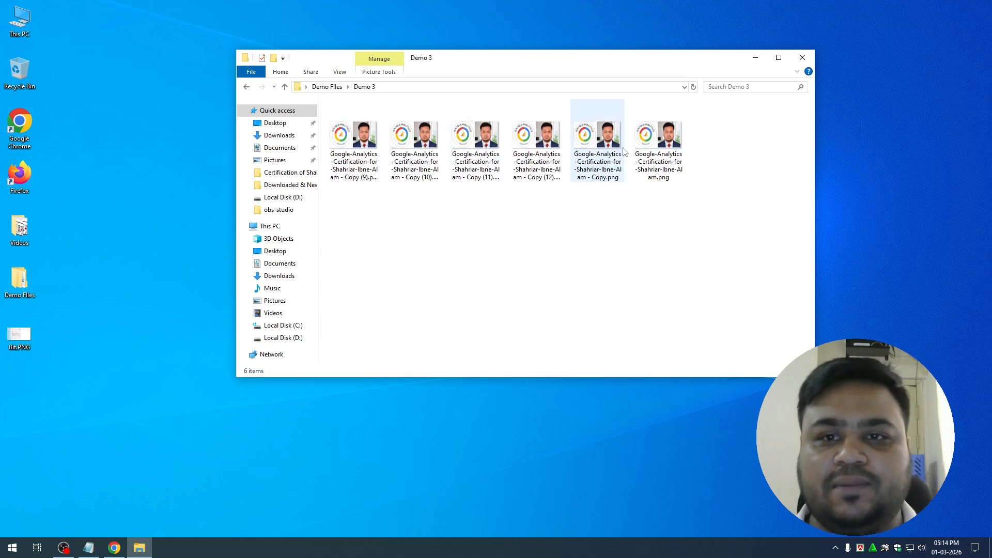
left_click(802, 57)
right_click(365, 81)
left_click(402, 115)
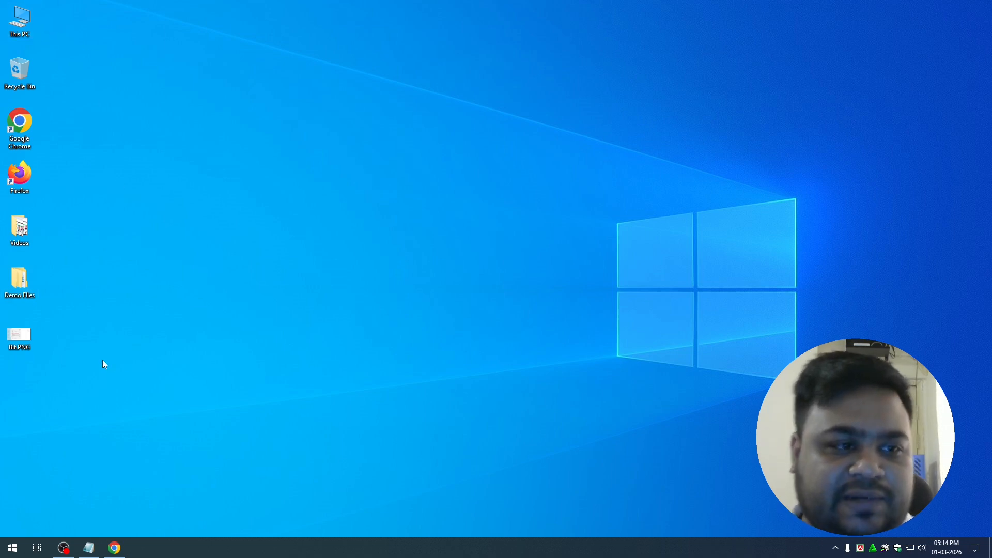
Open the Dup Scout - Find Duplicates search dialog for the Demo Files folder on the desktop.
right_click(16, 286)
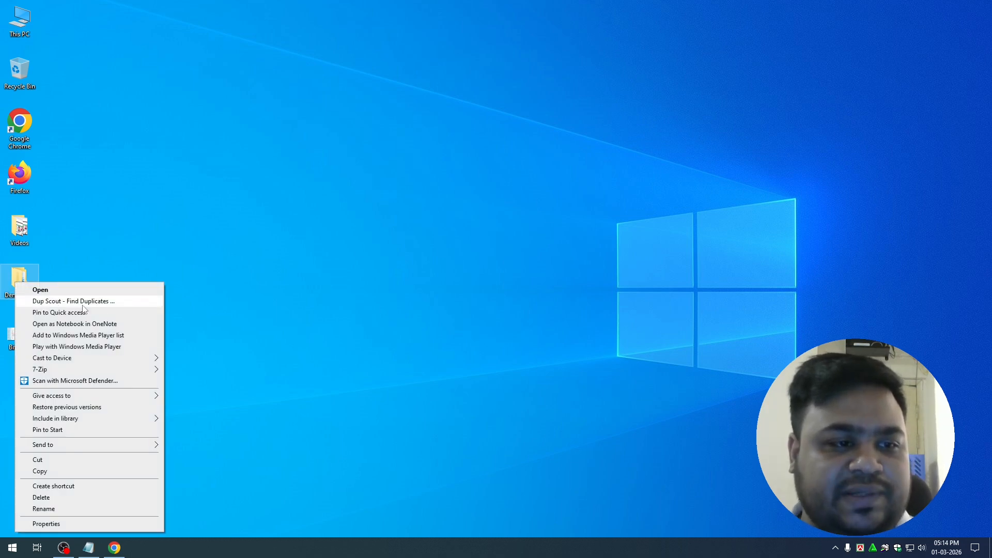
left_click(40, 303)
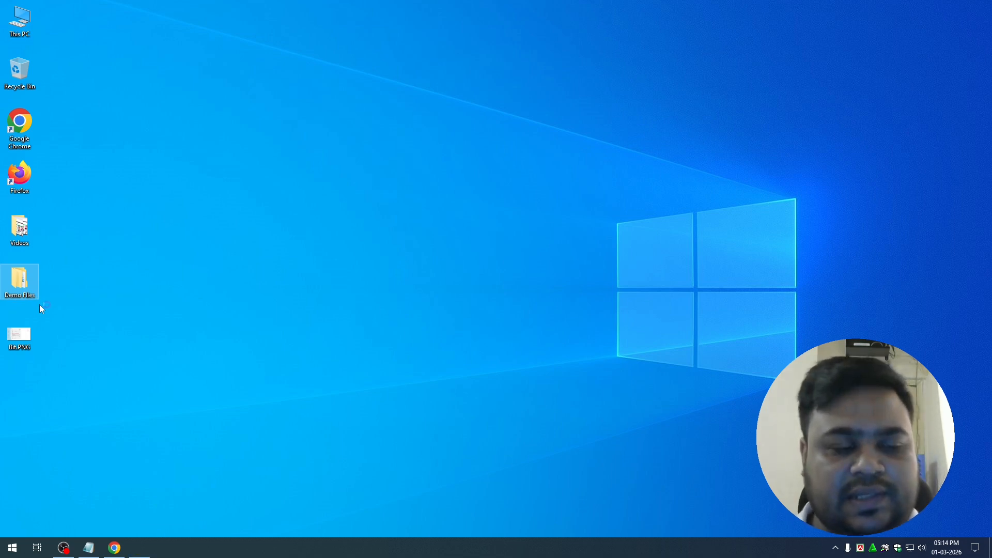
left_click_drag(450, 197, 472, 191)
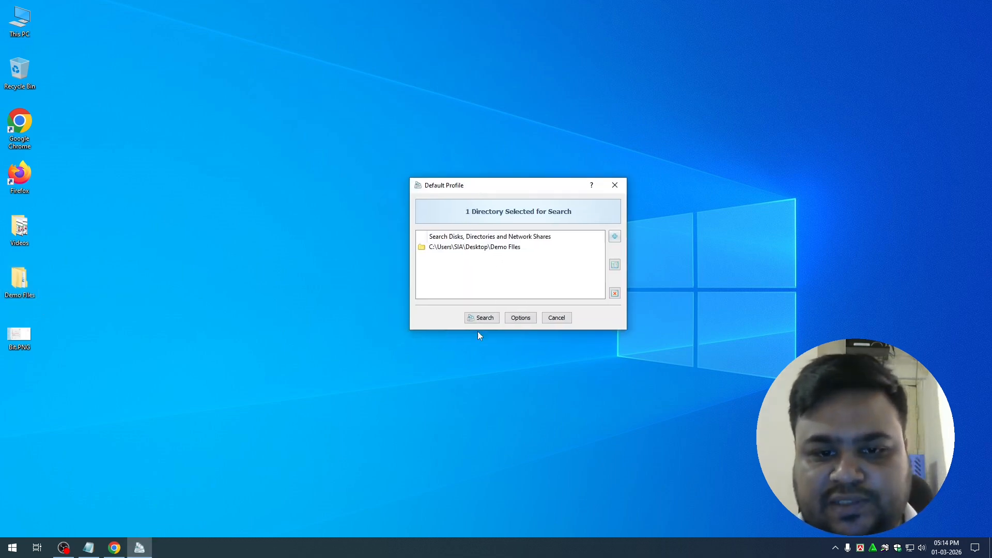
Run the duplicate search on the Demo Files folder and select the newest files as duplicates.
left_click(478, 318)
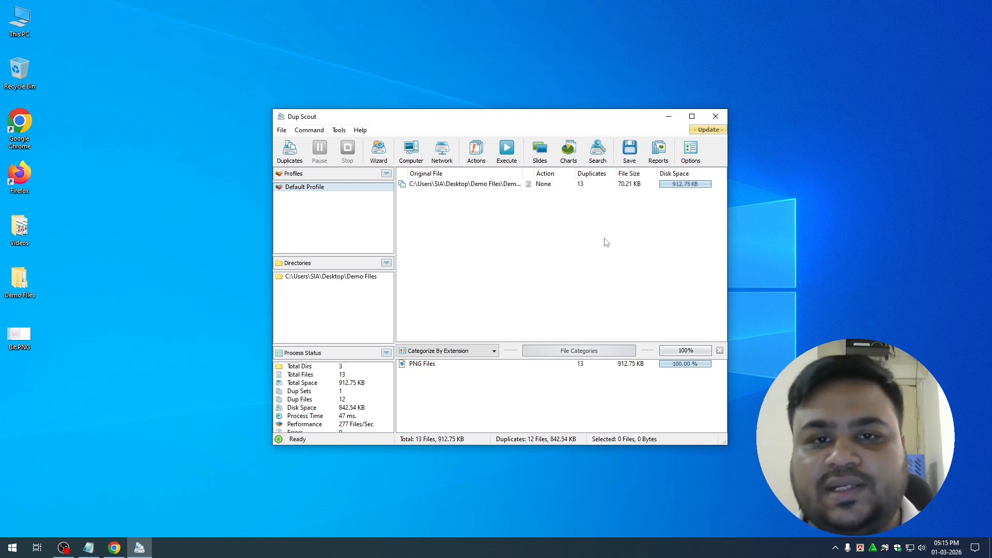
left_click(312, 131)
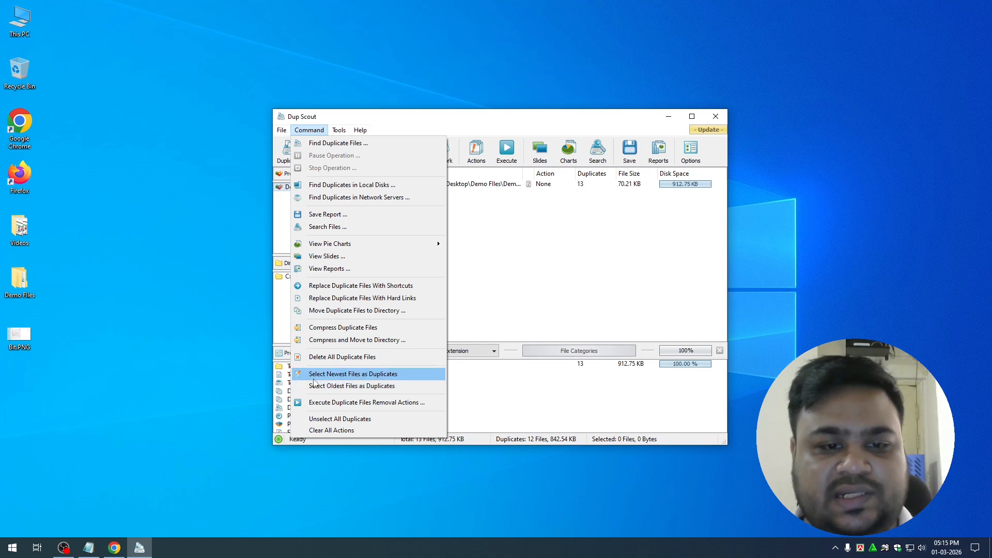
left_click(356, 376)
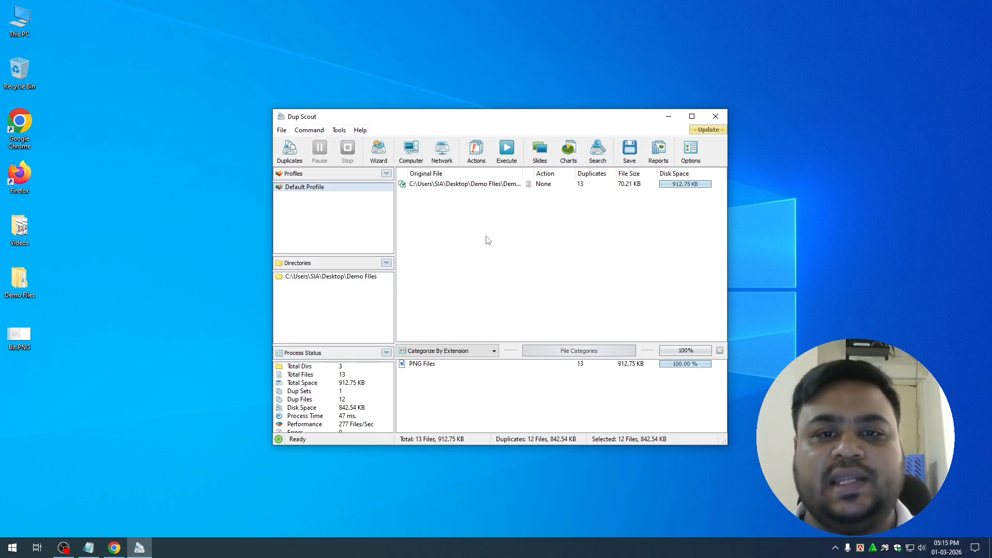
Assign the Delete All Duplicate Files action to the selected duplicates, execute the removal with confirmation, and close Dup Scout.
left_click(477, 164)
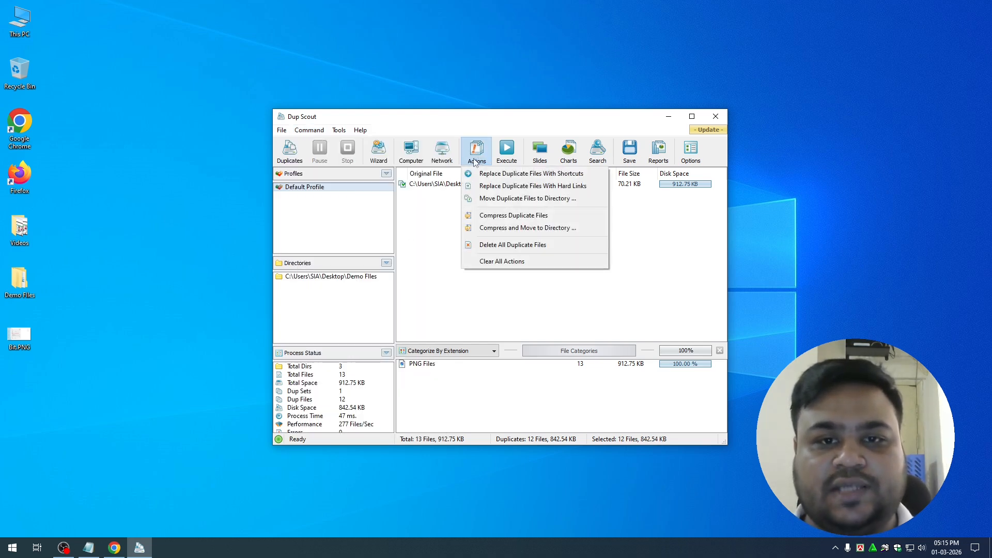
left_click(519, 247)
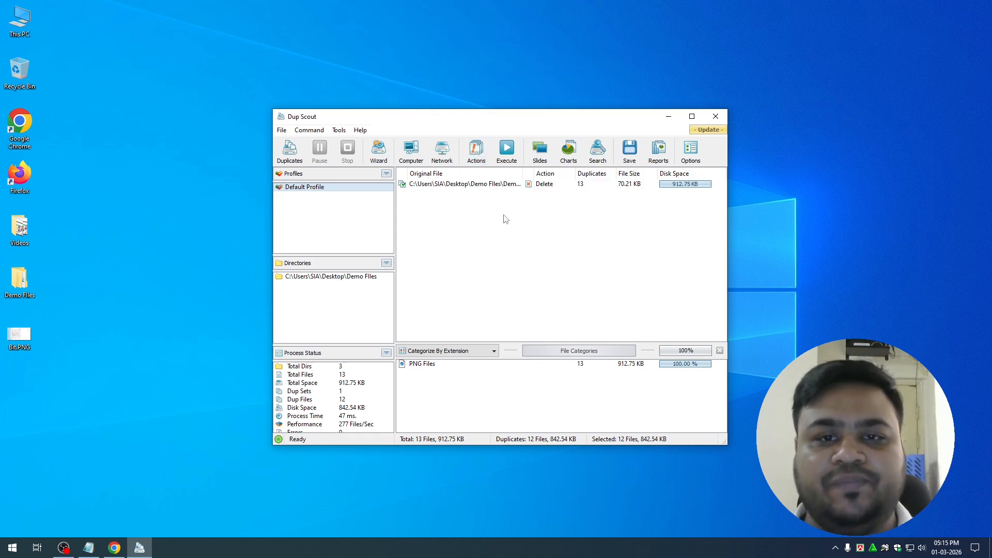
left_click(507, 150)
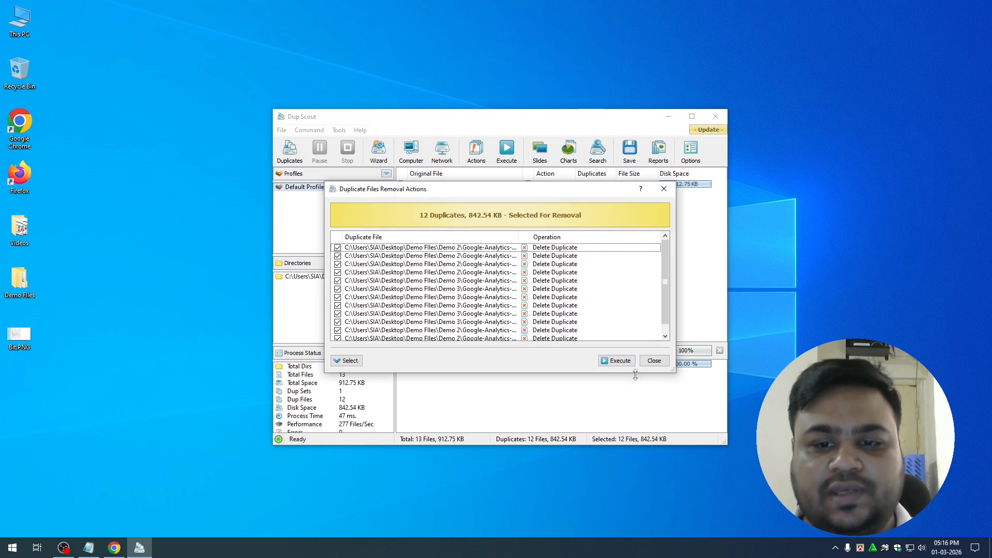
left_click(616, 360)
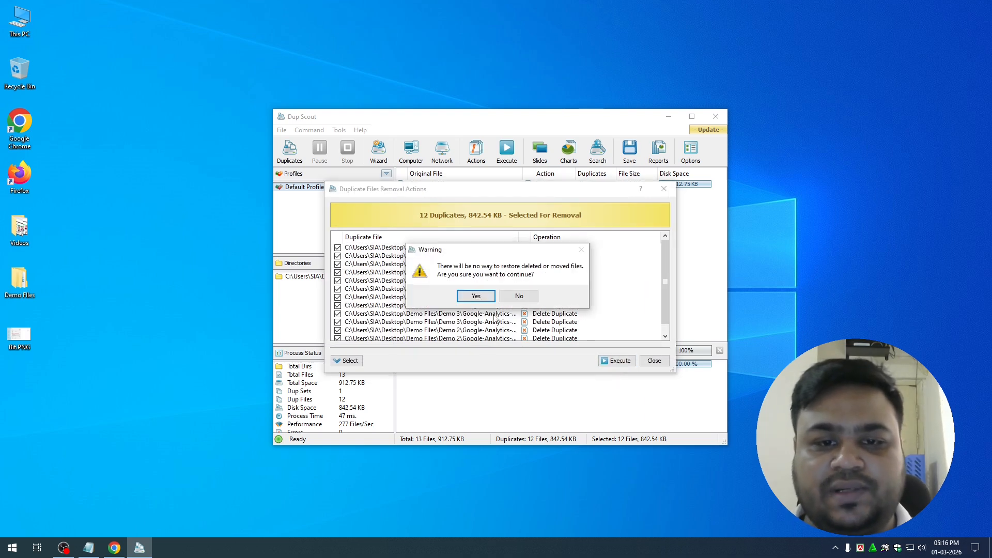
left_click(476, 295)
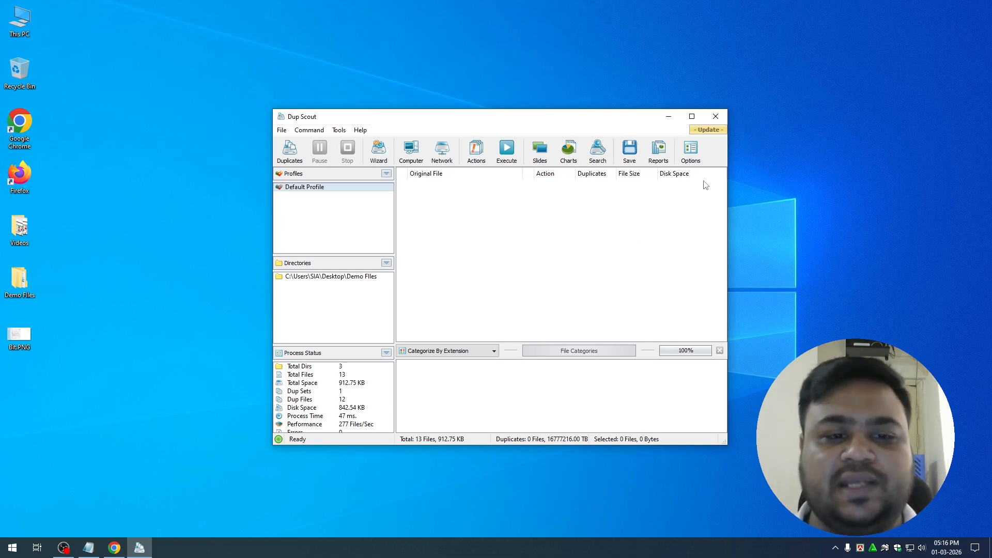
left_click(716, 118)
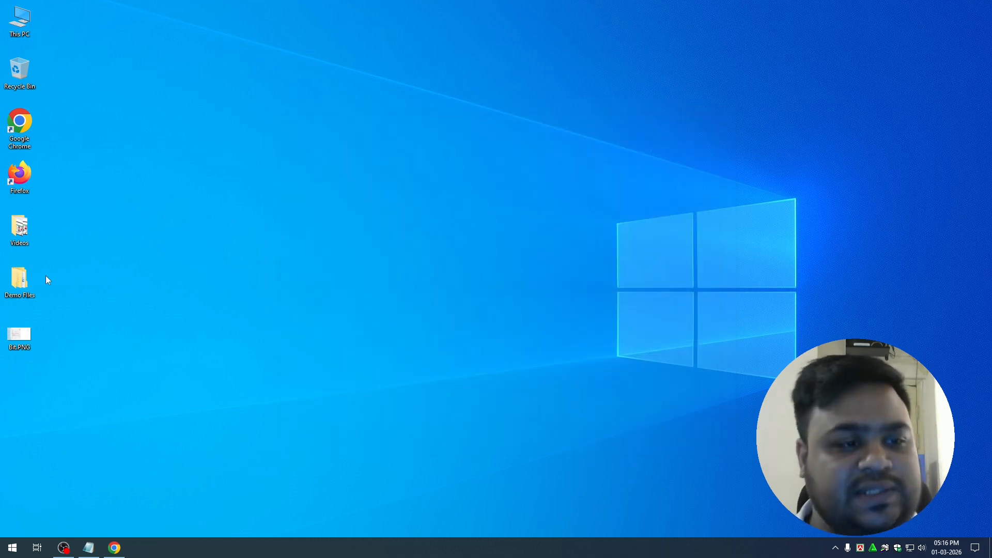
Check the remaining files in the Demo 2 and Demo 3 subfolders of Demo Files, then close the folder and refresh the desktop.
double_click(26, 279)
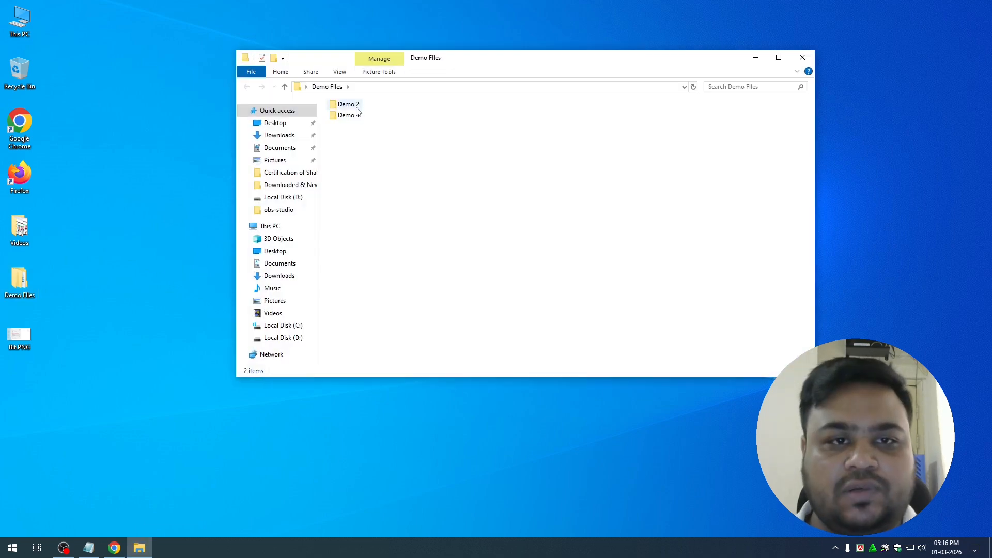
double_click(358, 112)
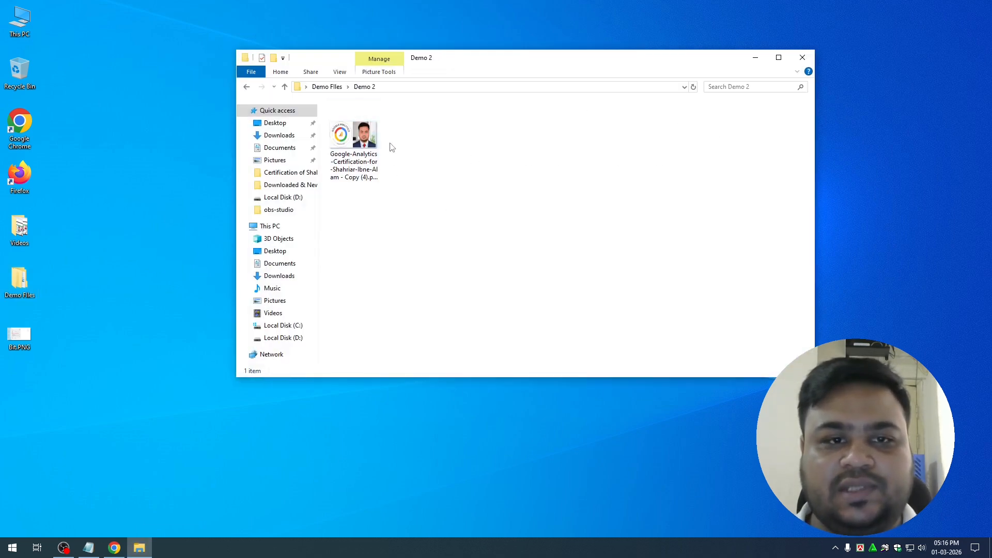
left_click(248, 87)
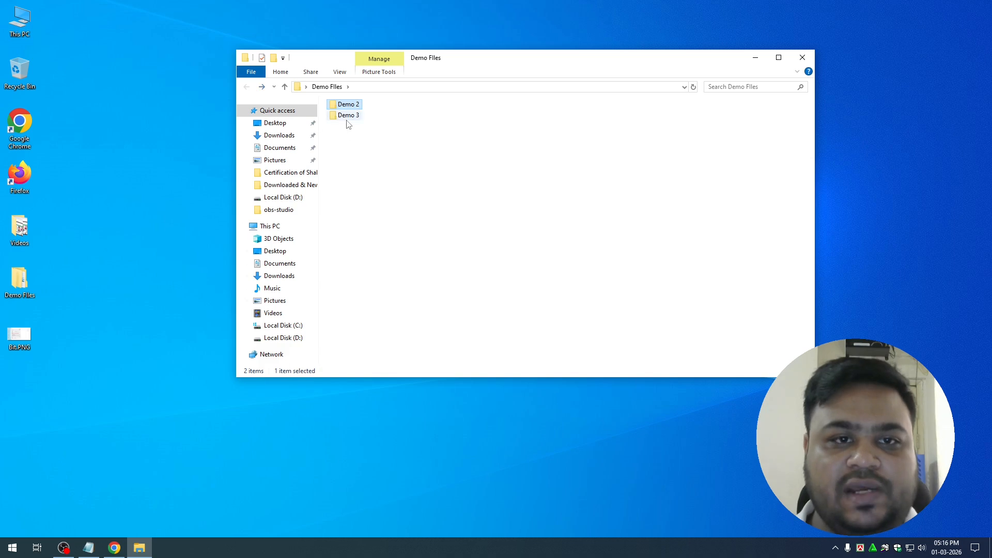
double_click(345, 113)
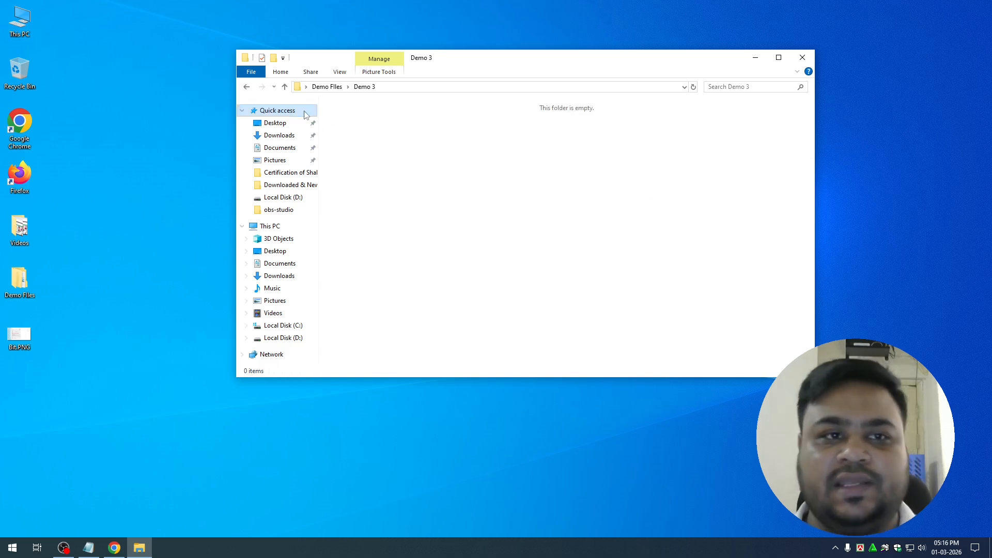
left_click(248, 87)
double_click(346, 106)
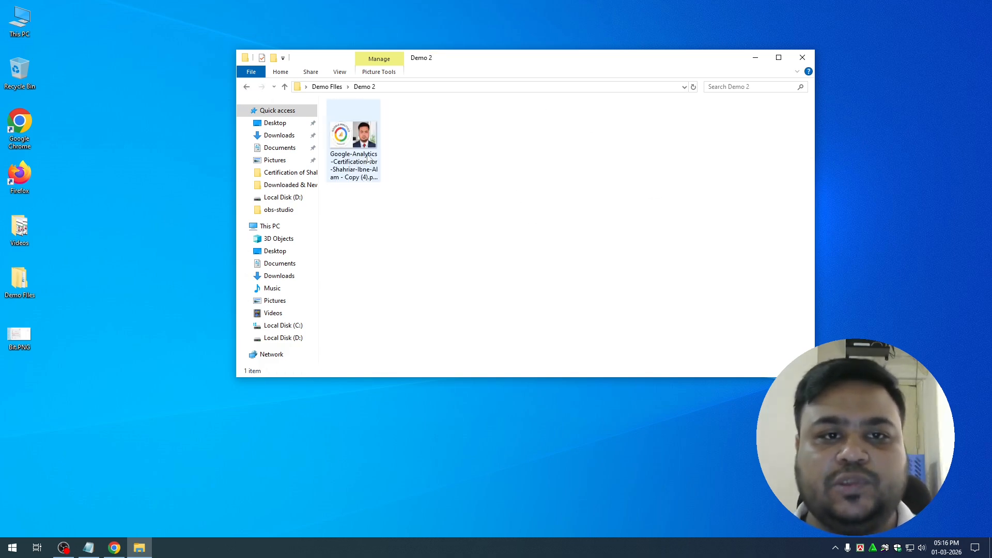
left_click(802, 57)
right_click(449, 151)
left_click(488, 181)
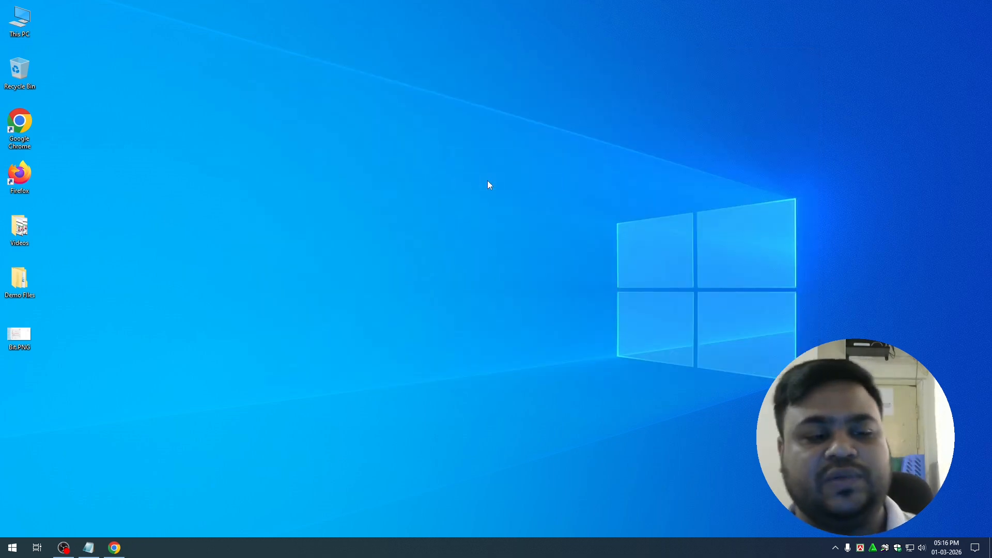